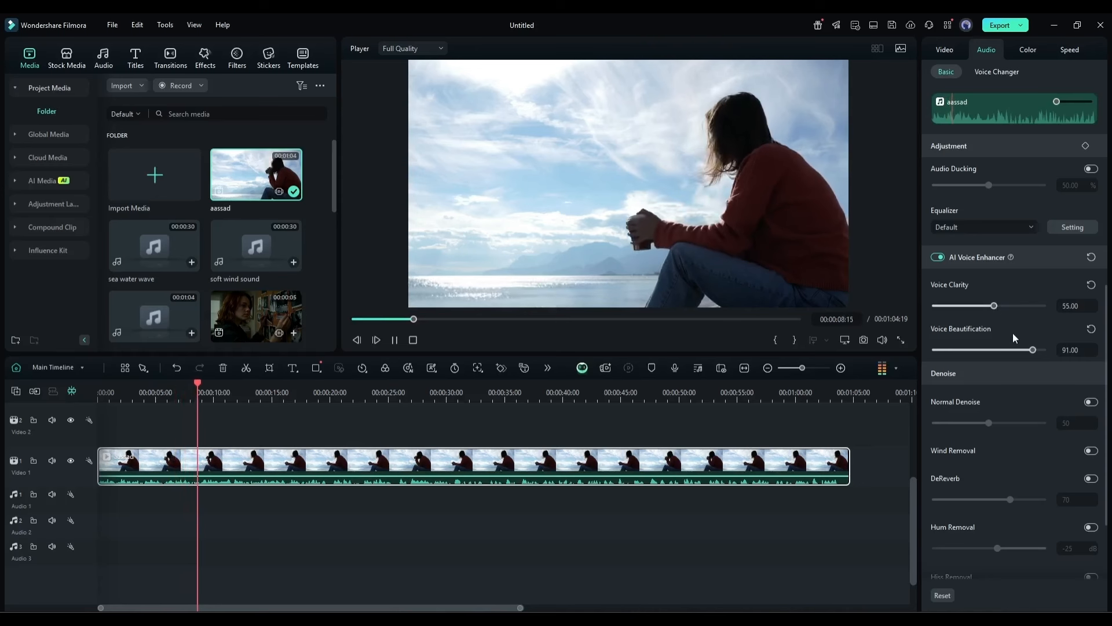
Set the clip's Voice Beautification to 62 and enable Normal Denoise at a level of 37.
click(1002, 350)
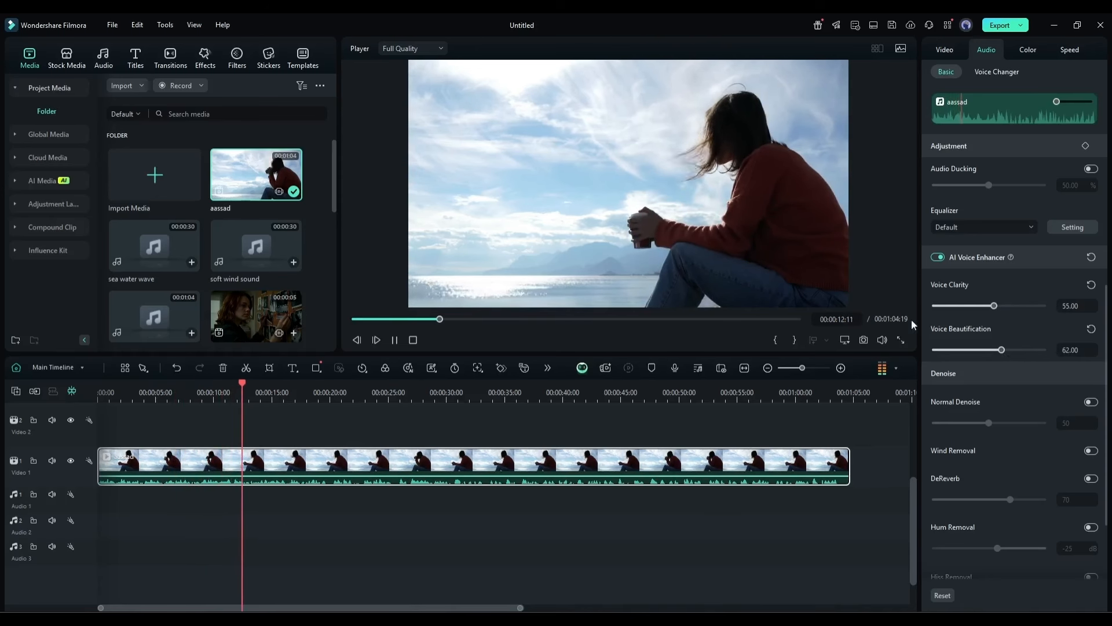
click(1091, 402)
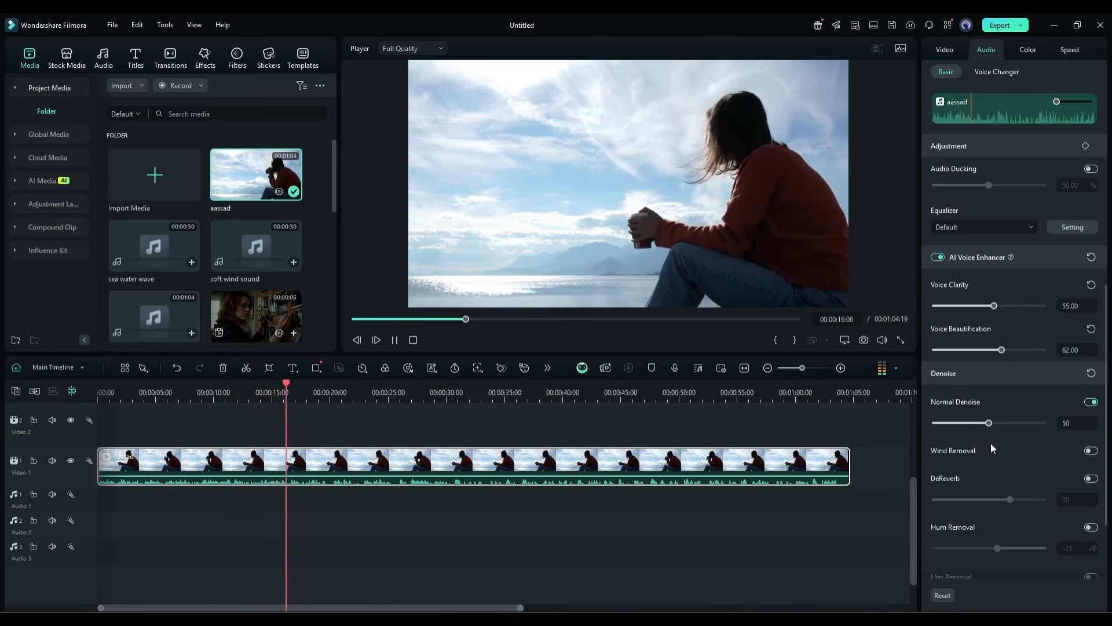
click(976, 425)
Enable Wind Removal for the clip and play it back from the beginning of the timeline.
scroll(978, 488, down, 3)
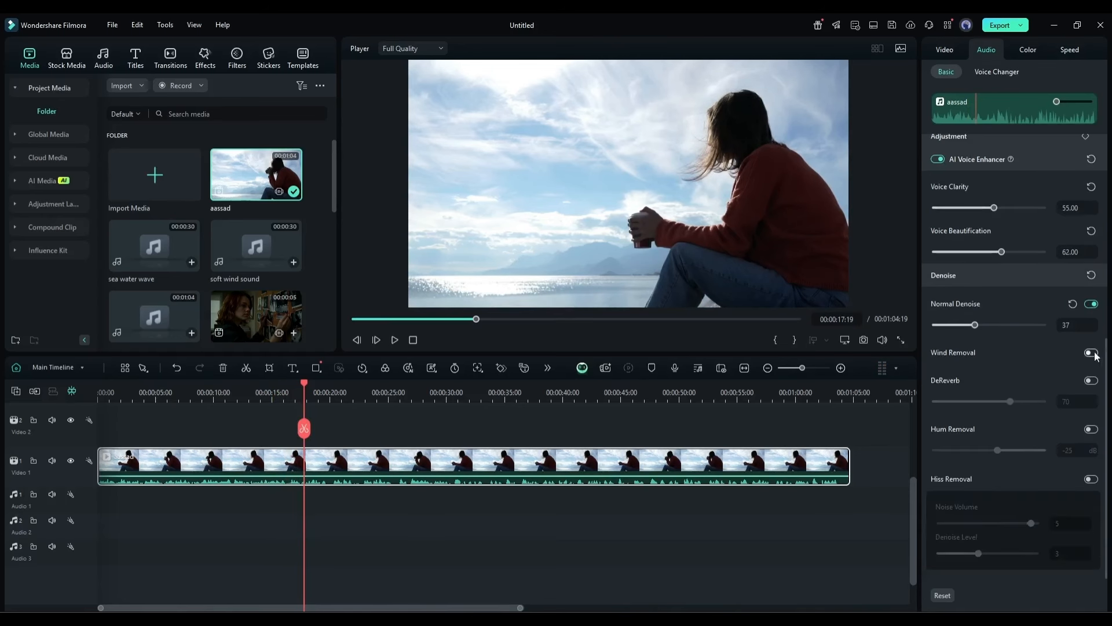
key(space)
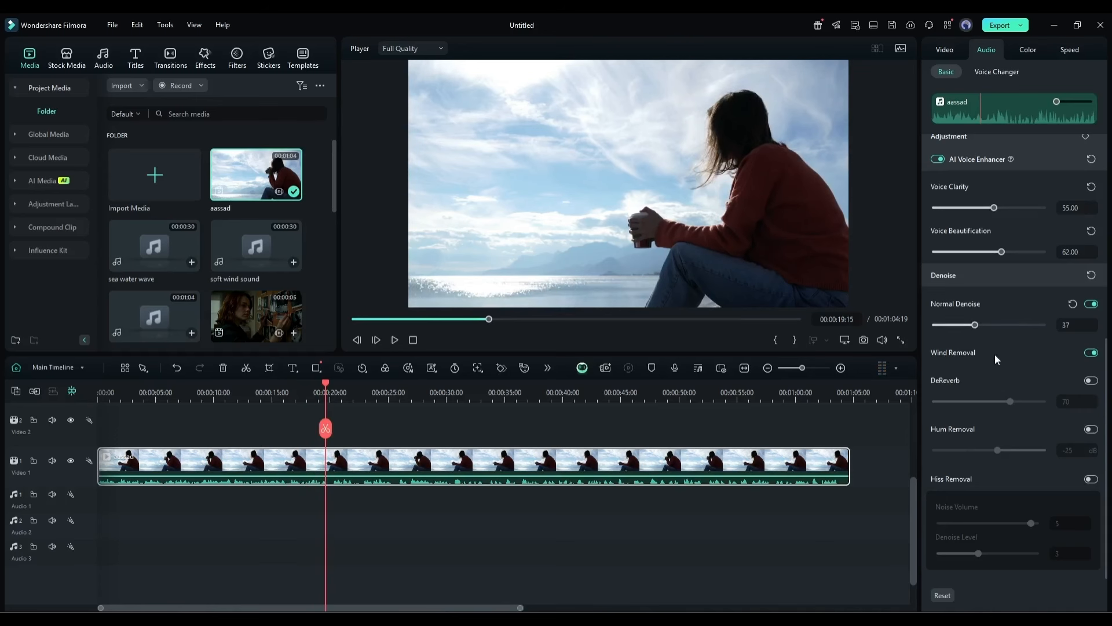
drag(123, 390, 90, 390)
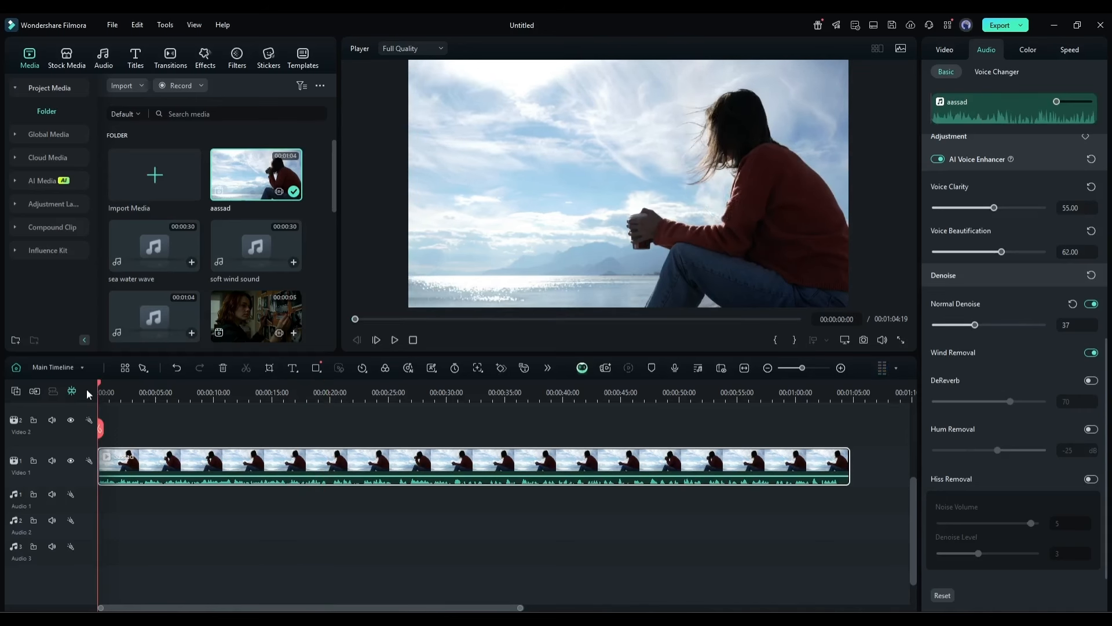
key(space)
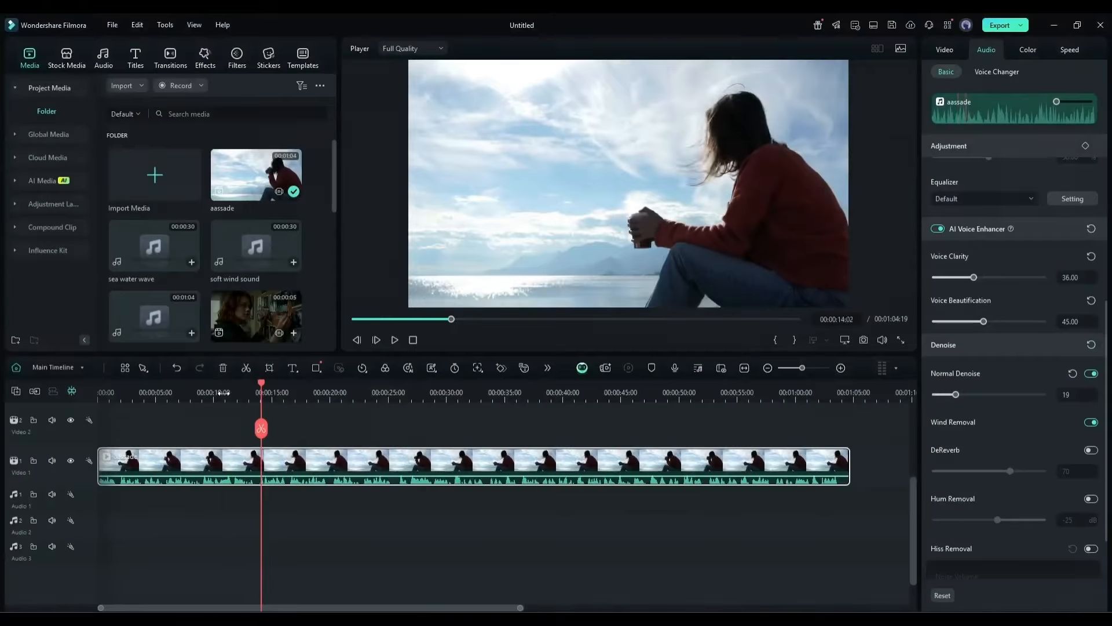
Return the playhead to the start and generate an AI sound effect from the prompt "footstpes in wodden floor".
drag(261, 386, 99, 386)
scroll(190, 393, up, 1)
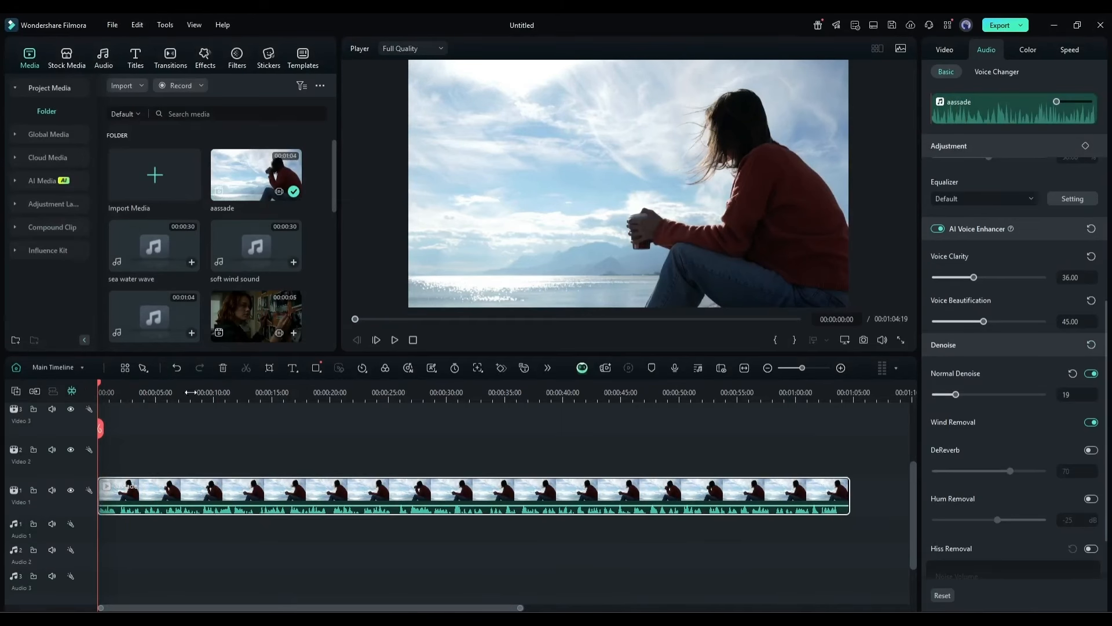
click(105, 60)
scroll(195, 261, down, 10)
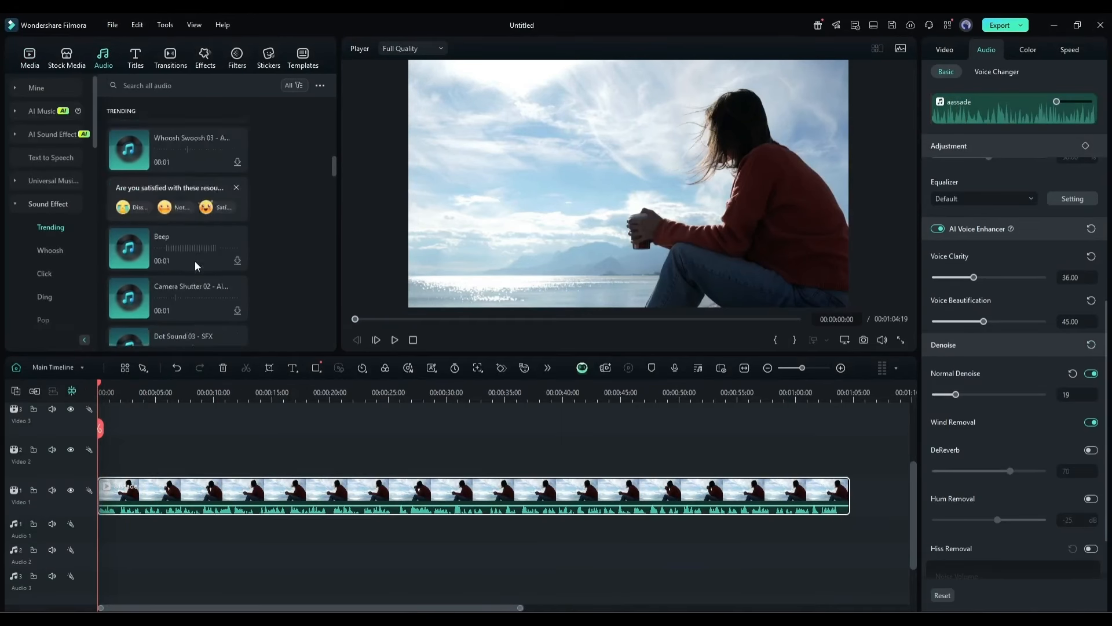
scroll(196, 256, up, 5)
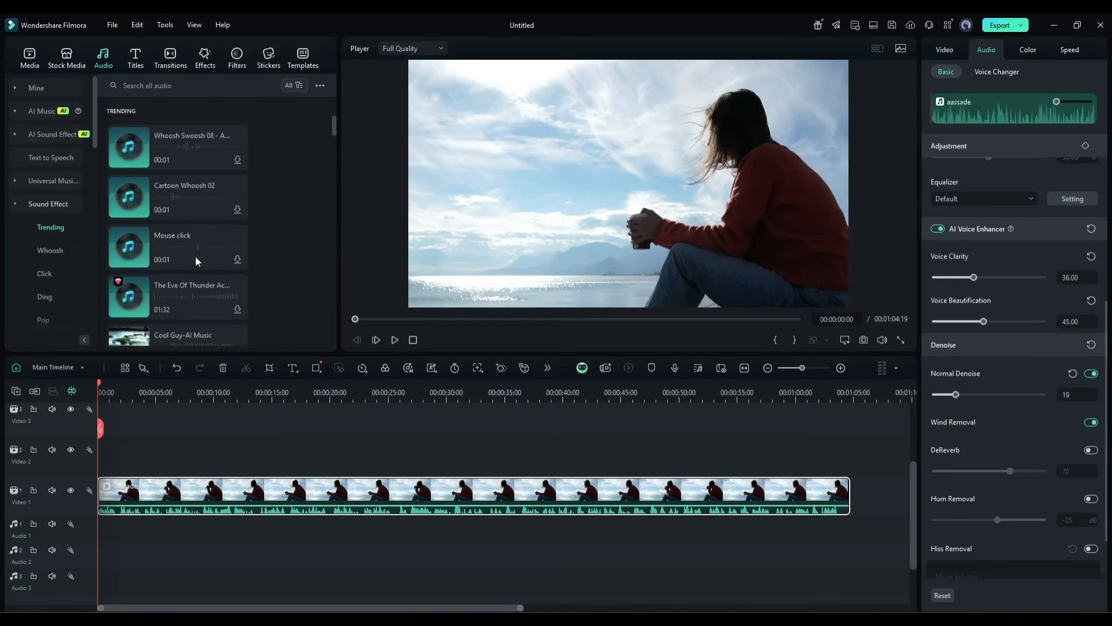
click(49, 134)
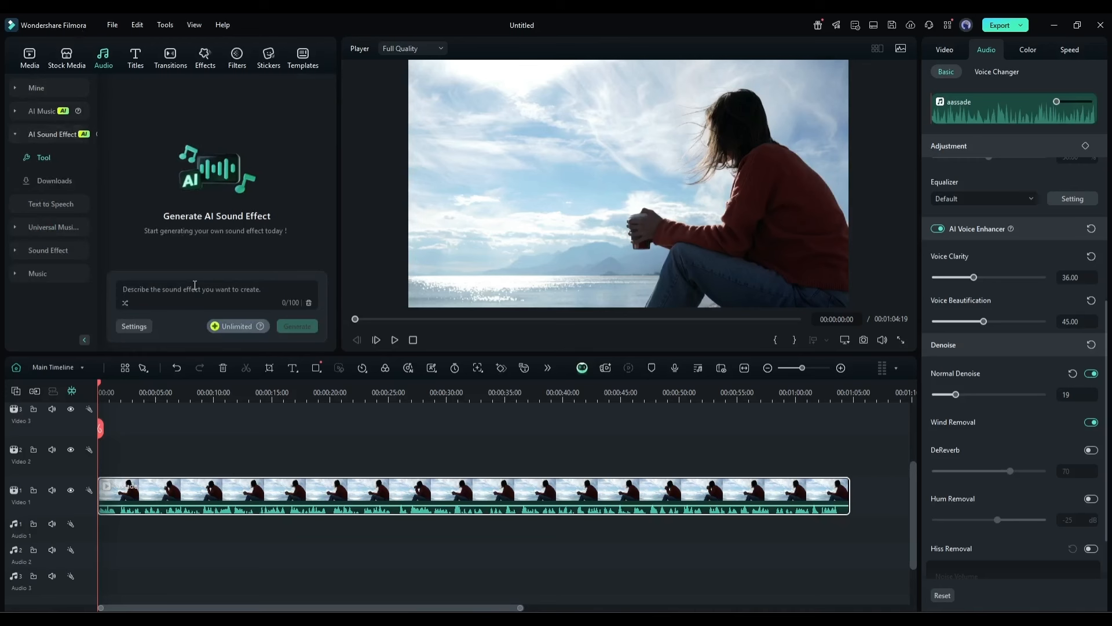
click(194, 285)
text(footstpes in wodden floor)
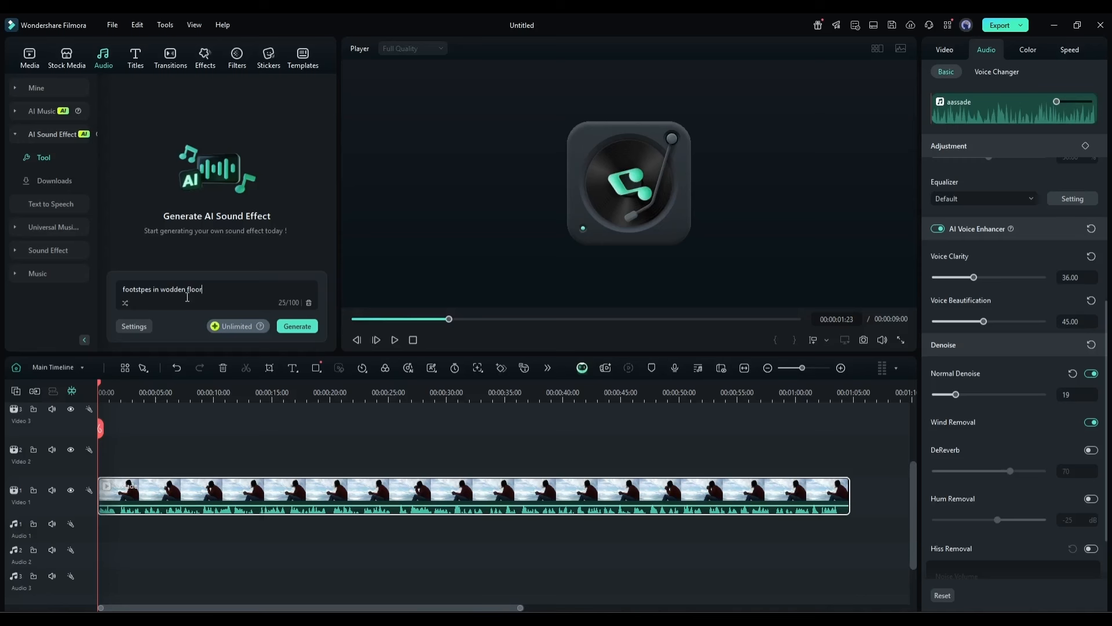
click(297, 326)
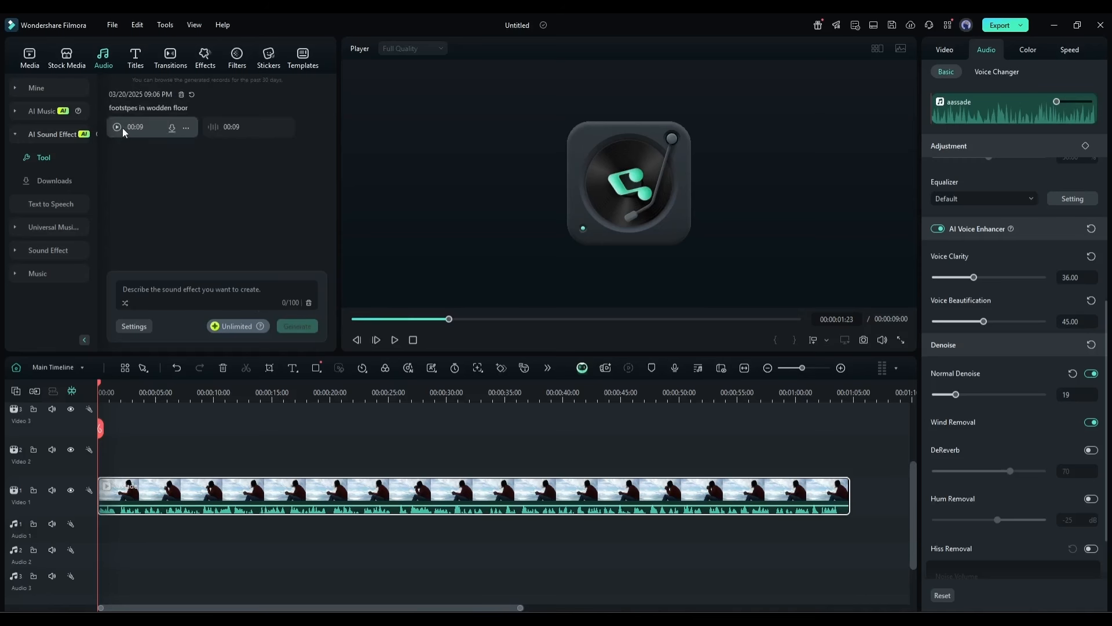
Preview the first generated footsteps sound and try the second one on the Audio 1 track, removing it again.
click(119, 130)
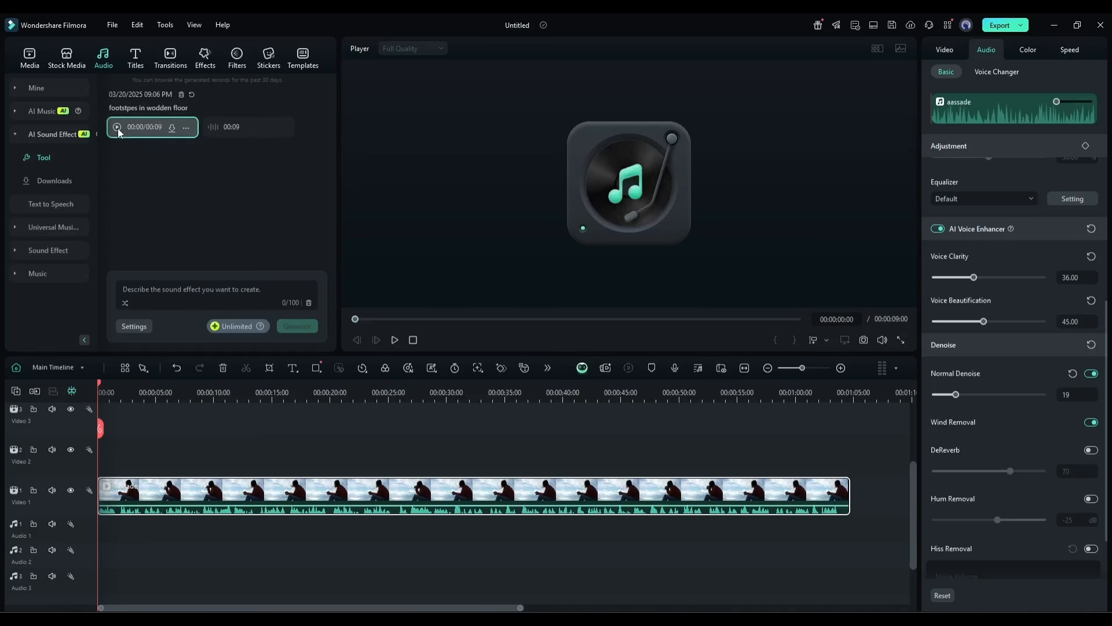
click(118, 128)
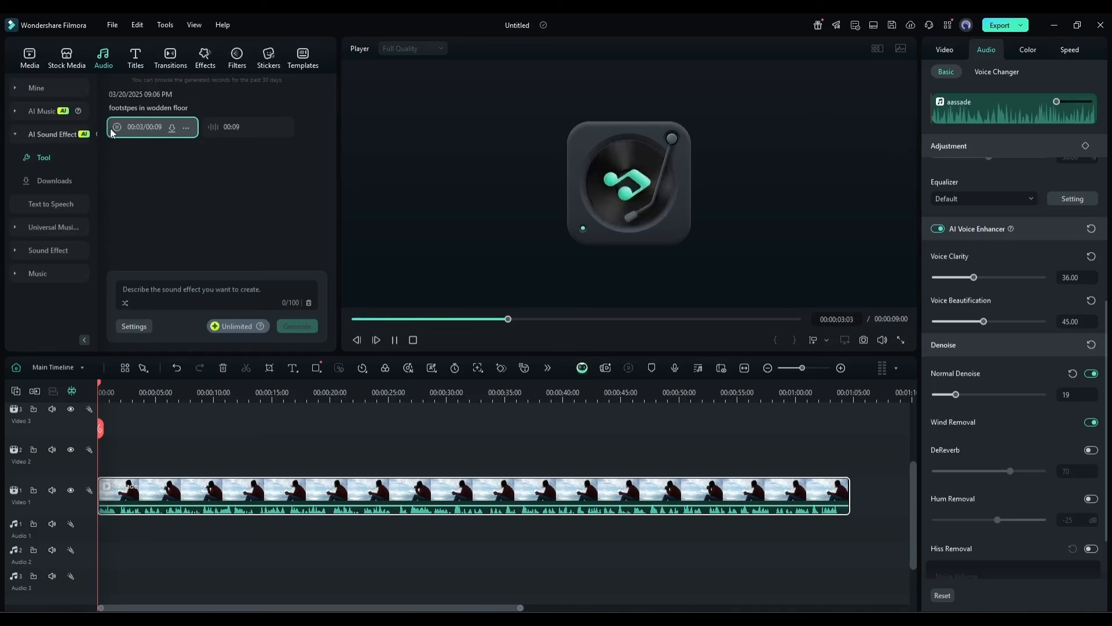
drag(236, 127, 142, 534)
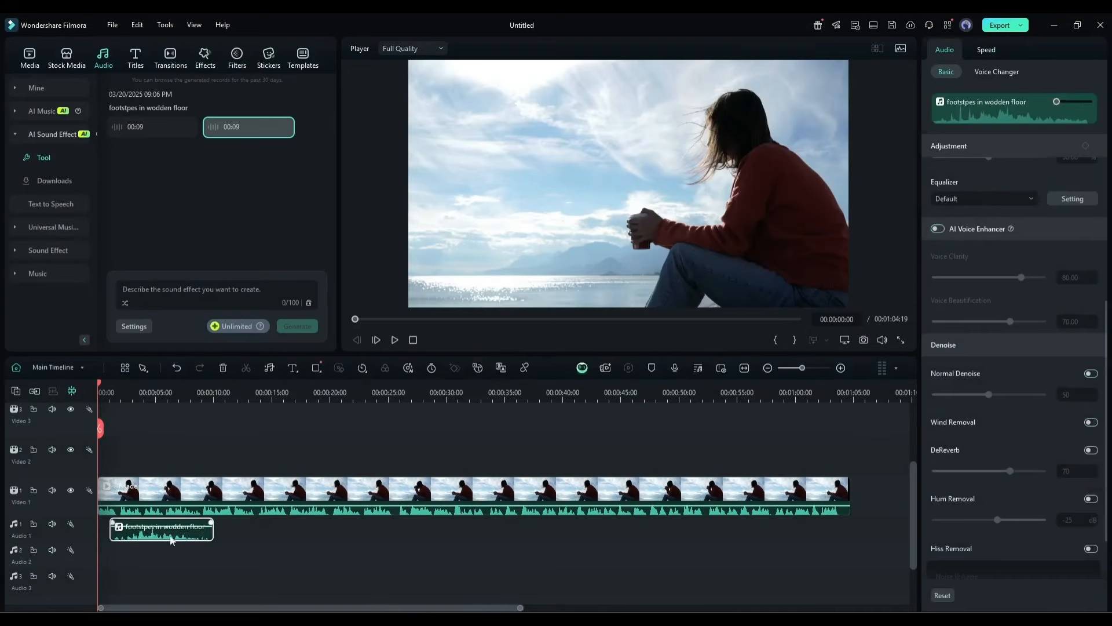
key(Delete)
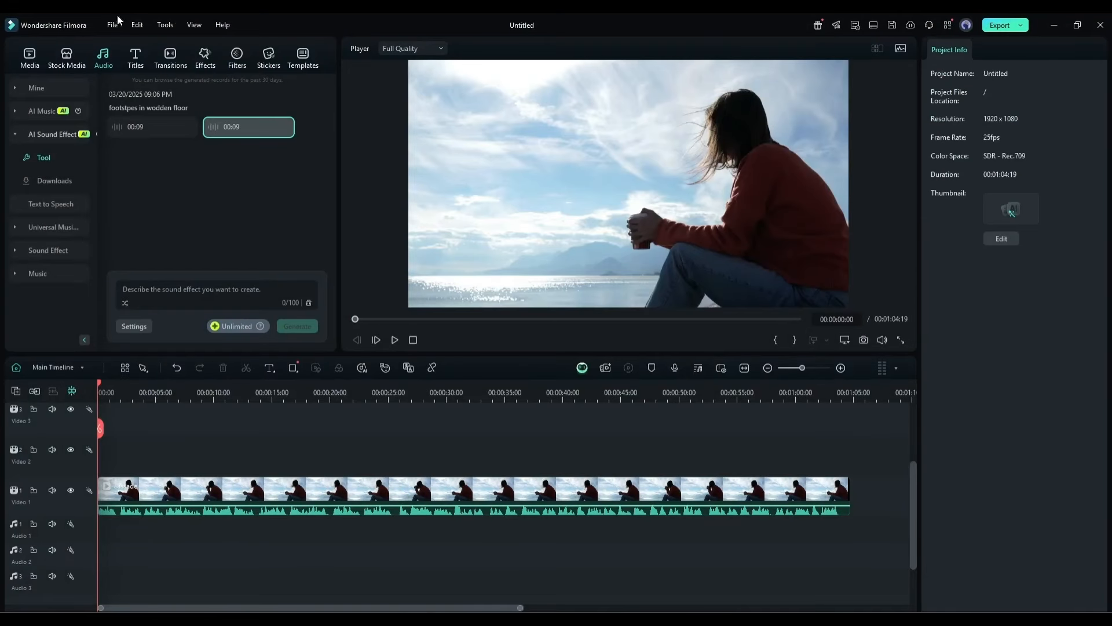
Set up a new AI music generation with the Epic mood and the Vlogs theme.
click(65, 112)
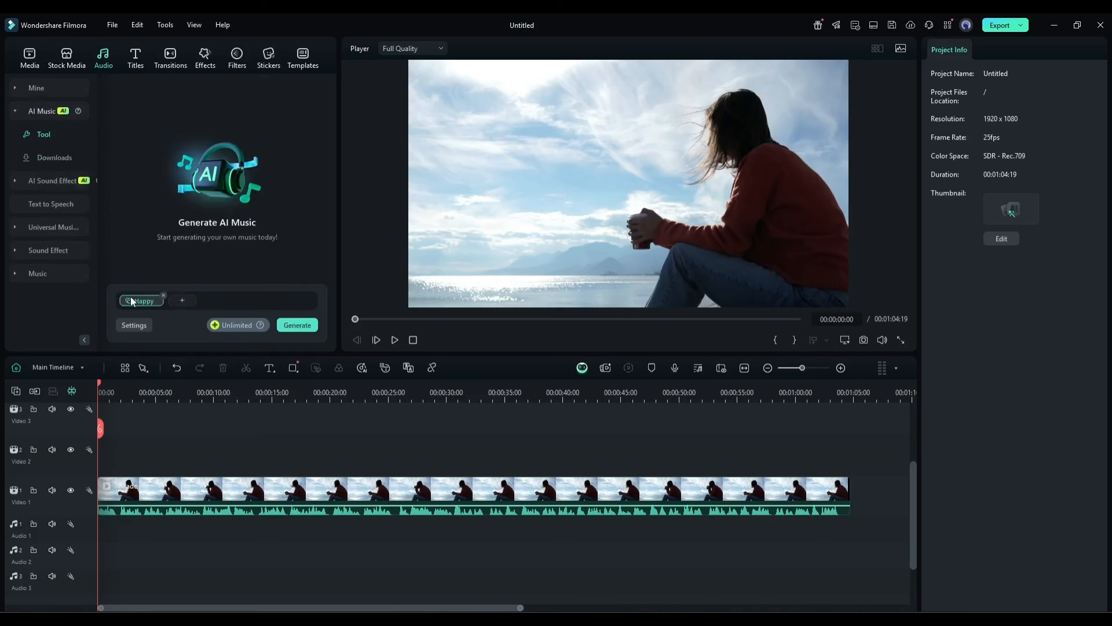
click(133, 300)
click(224, 227)
click(203, 206)
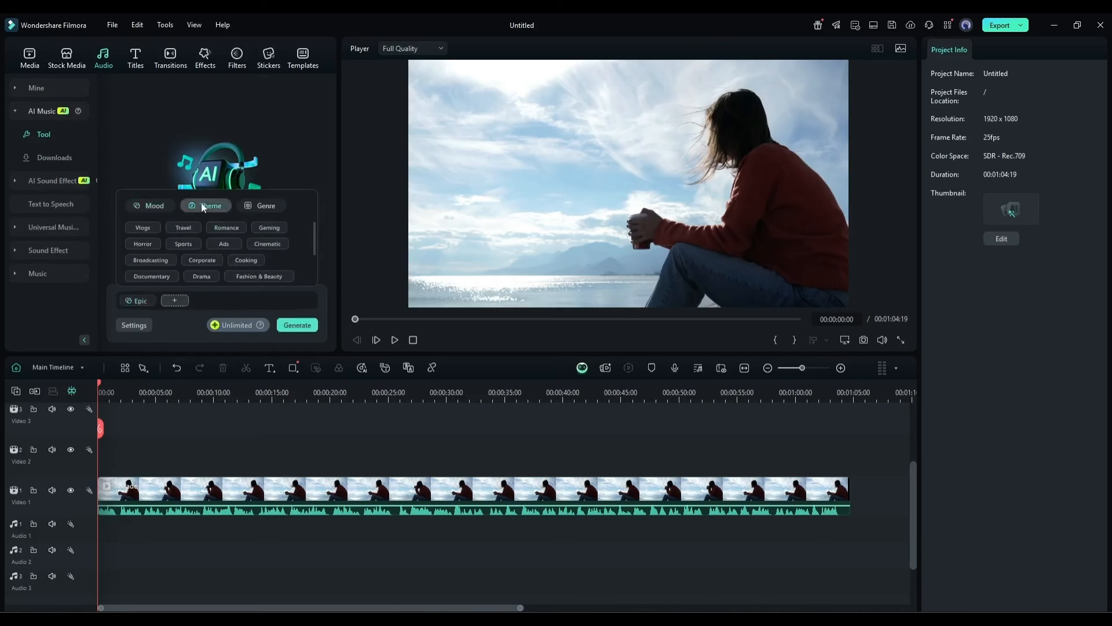
click(189, 231)
click(250, 207)
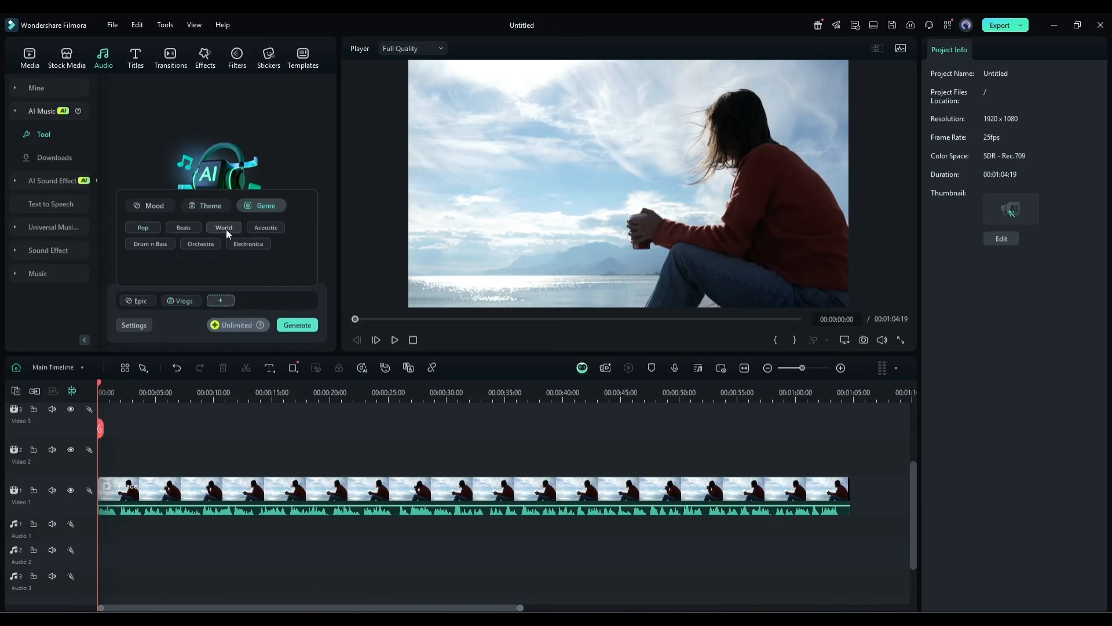
Set the AI music's tempo to Normal and its duration to 00:29, and generate the tracks.
click(136, 325)
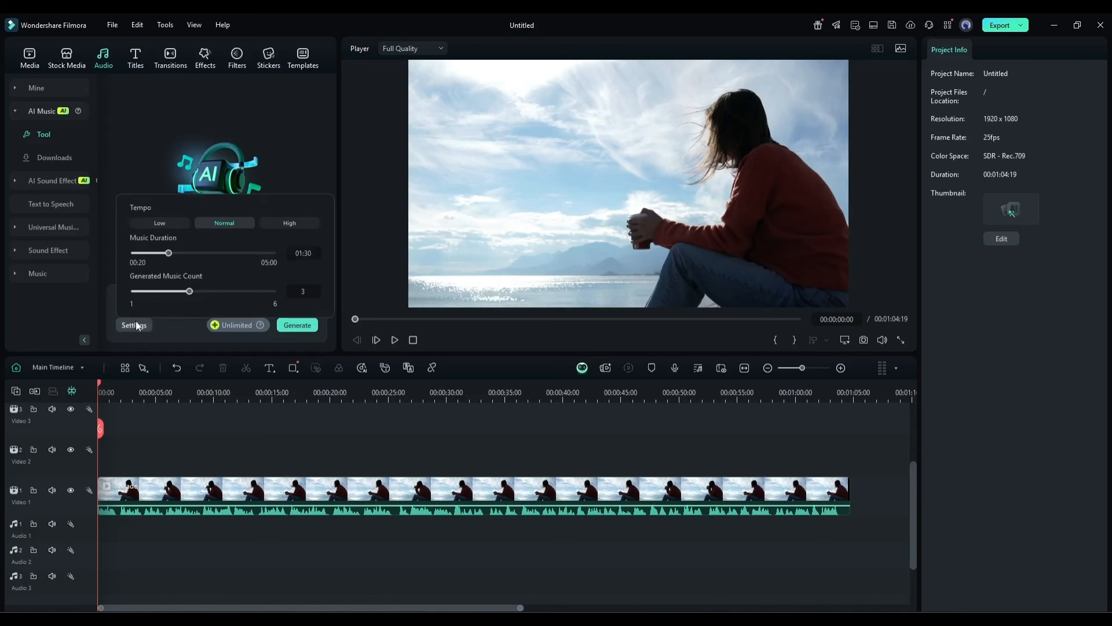
click(138, 219)
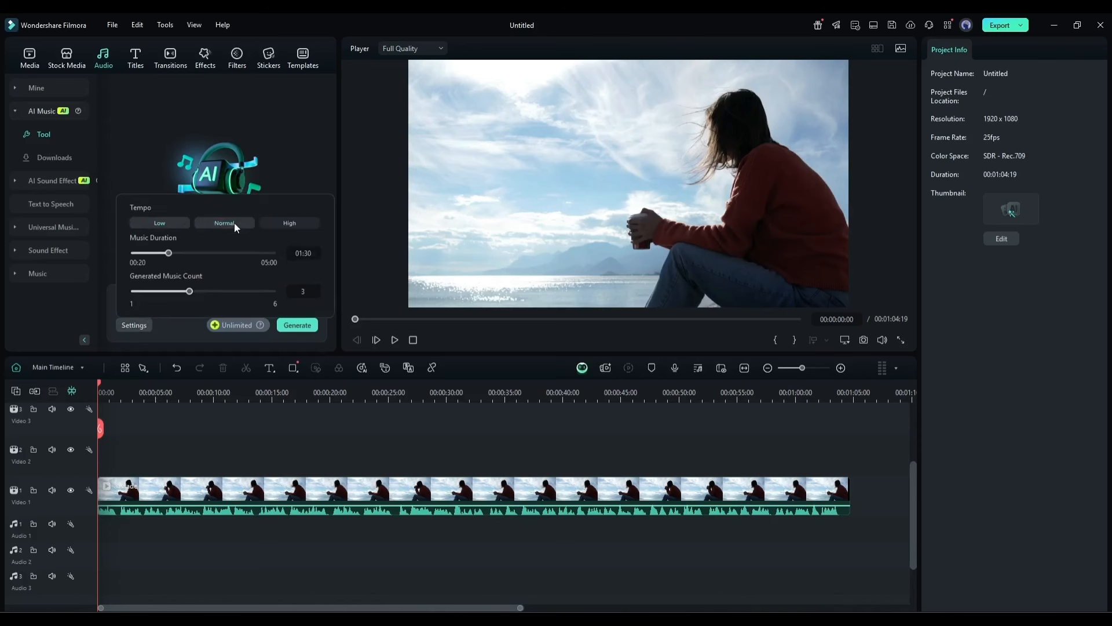
click(219, 222)
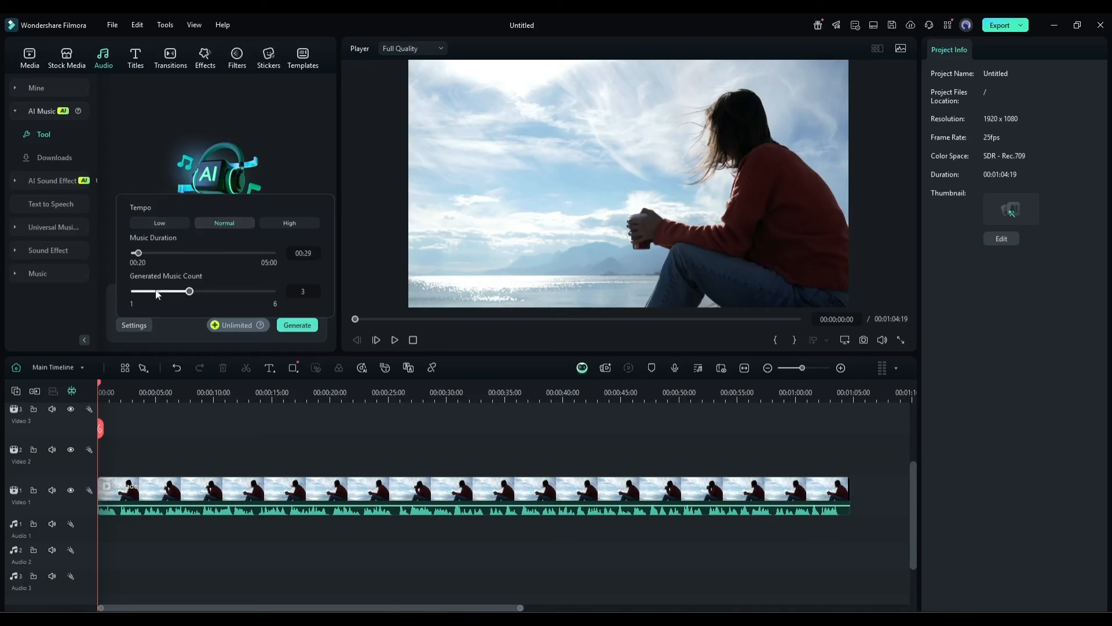
click(299, 326)
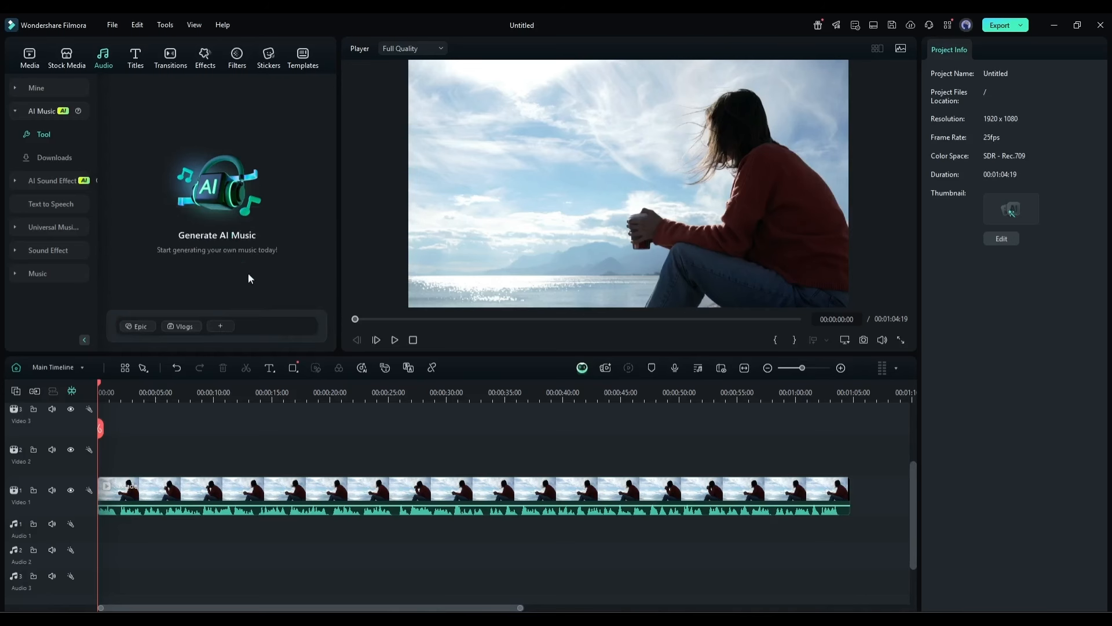
click(251, 326)
click(289, 325)
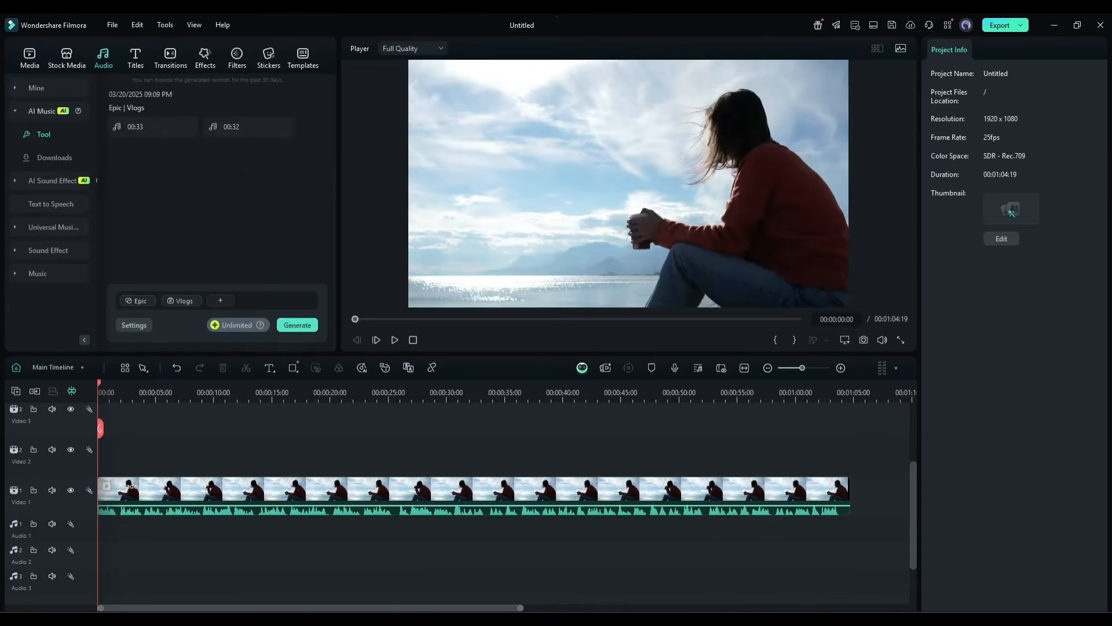
Preview both generated music tracks and place the second one at the start of the Audio 1 track.
click(117, 128)
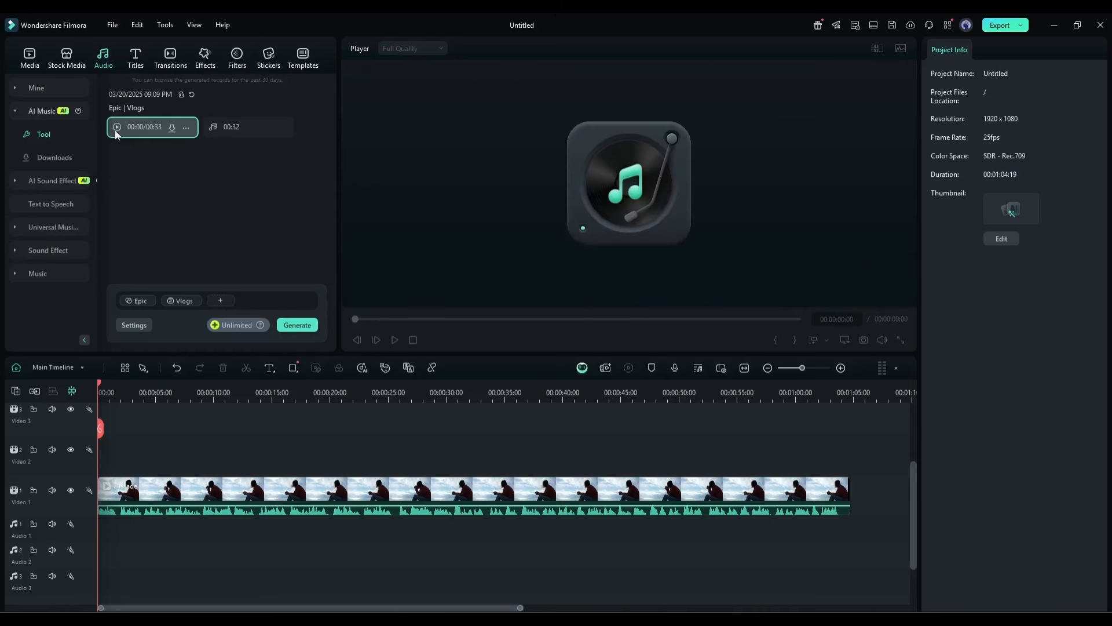
click(213, 128)
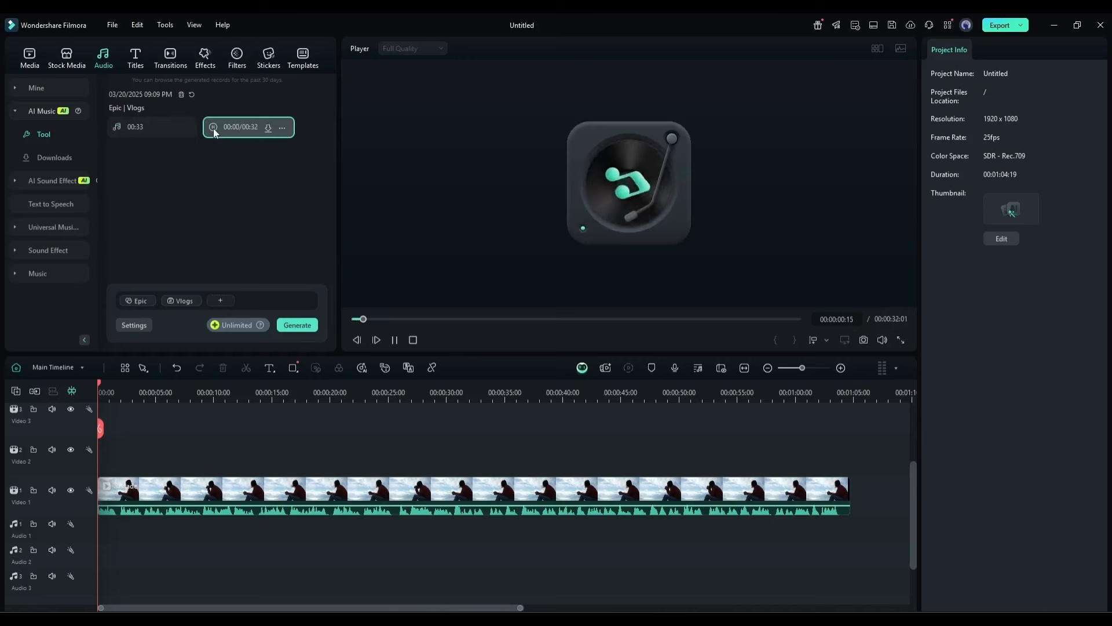
drag(245, 126, 129, 534)
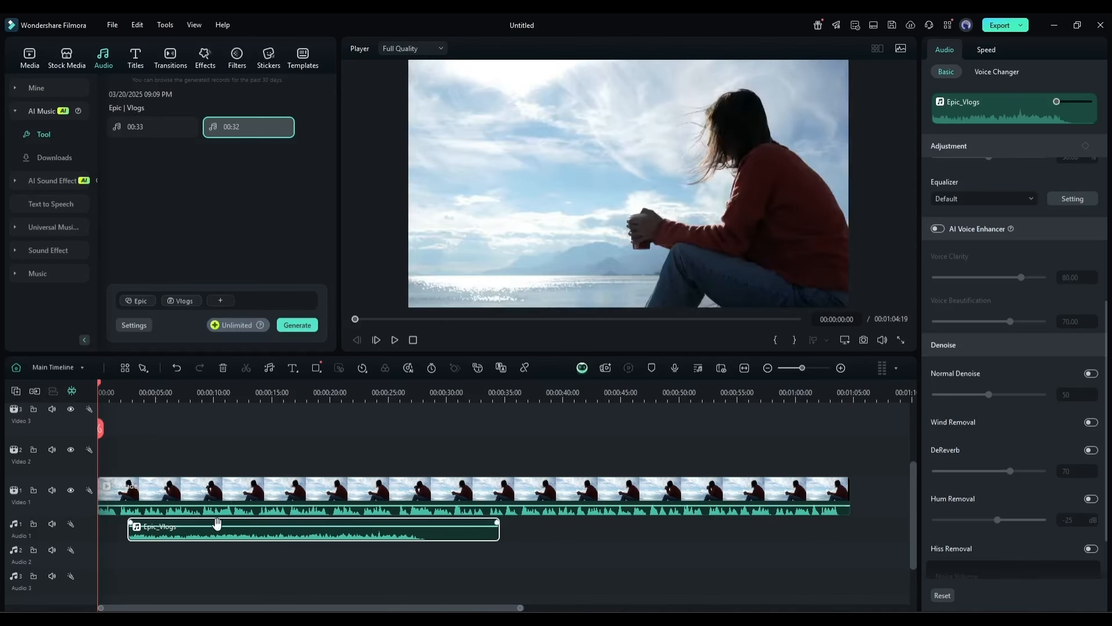
drag(211, 538, 180, 539)
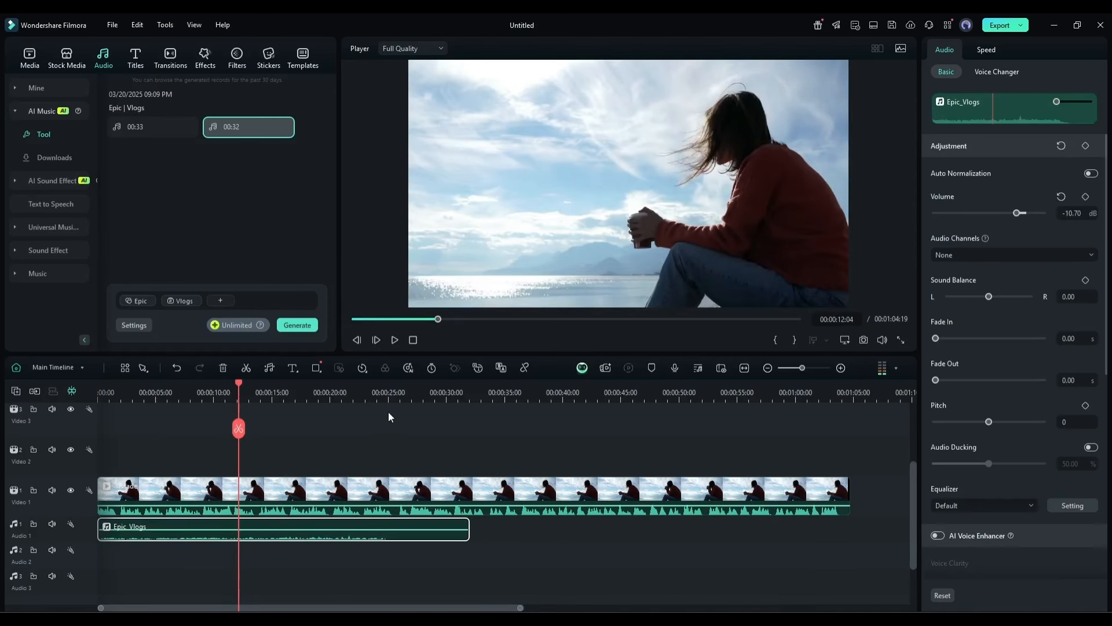
Set the music clip's volume to -10.70 dB and trim off its ending at 00:00:24:14.
click(383, 394)
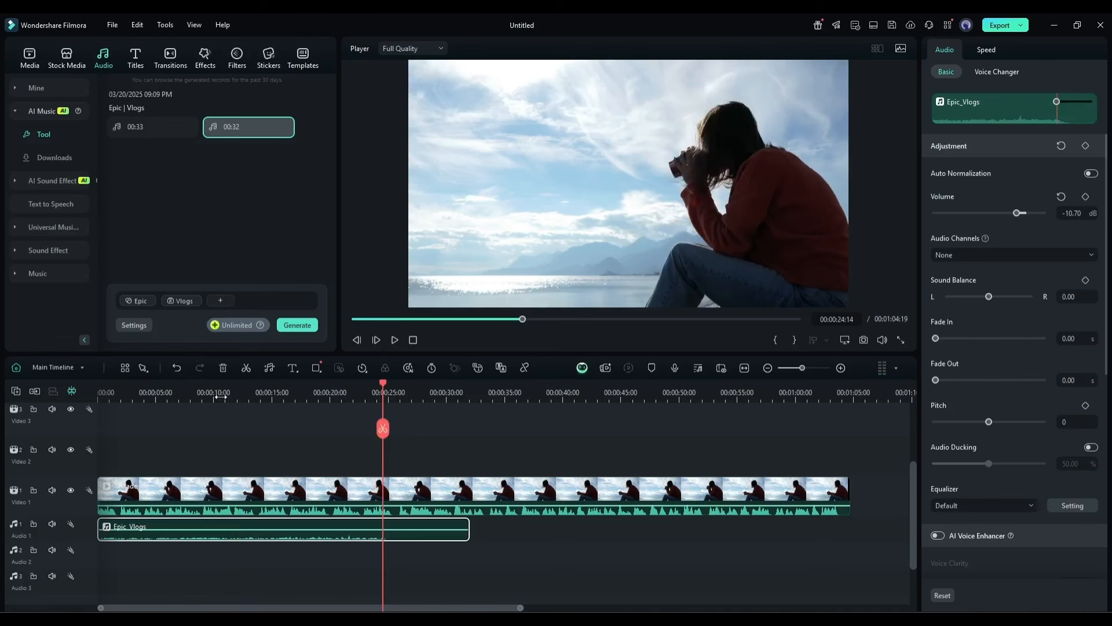
click(391, 422)
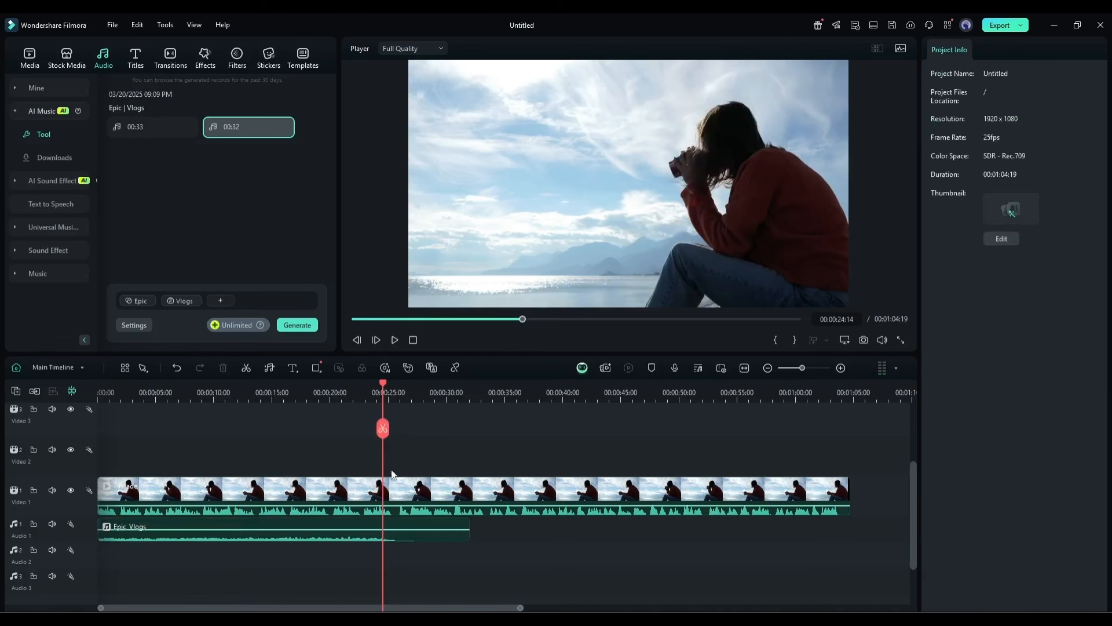
click(358, 543)
Extend the trimmed music clip to the end of the video with Audio Stretch and preview the extended part.
click(269, 369)
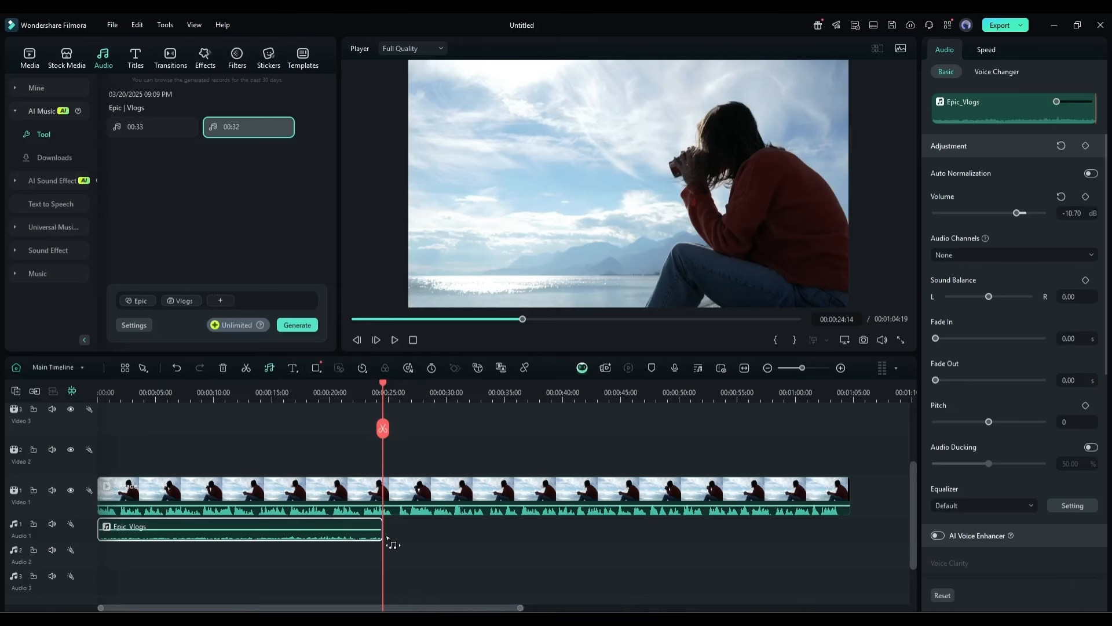
drag(382, 534, 850, 534)
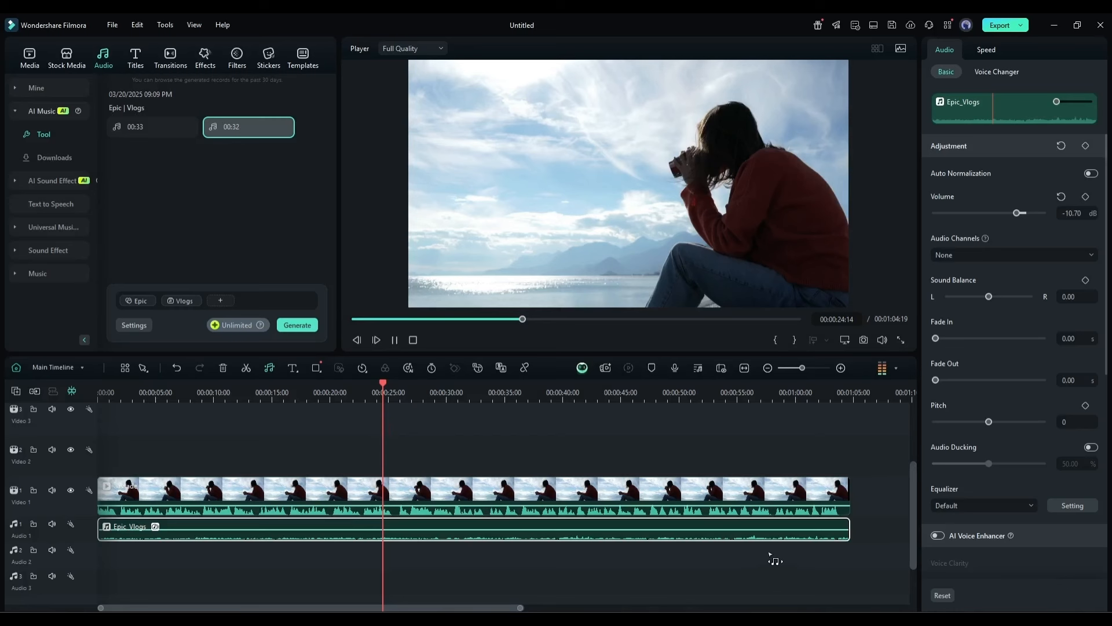
click(639, 318)
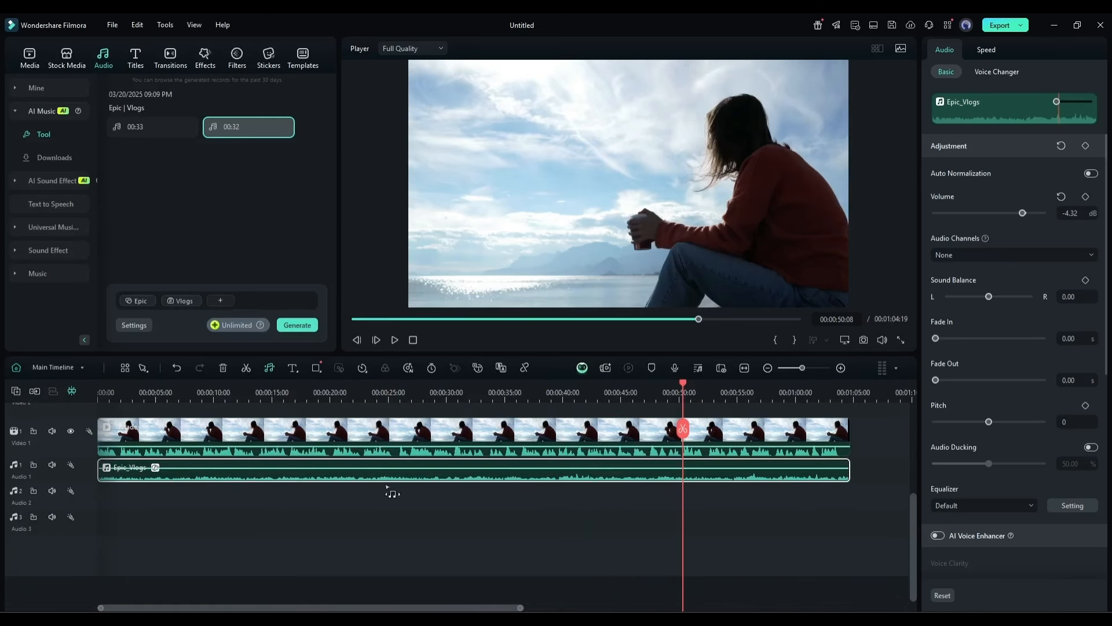
Delete the music clip from the Audio 1 track and select the video clip.
key(Delete)
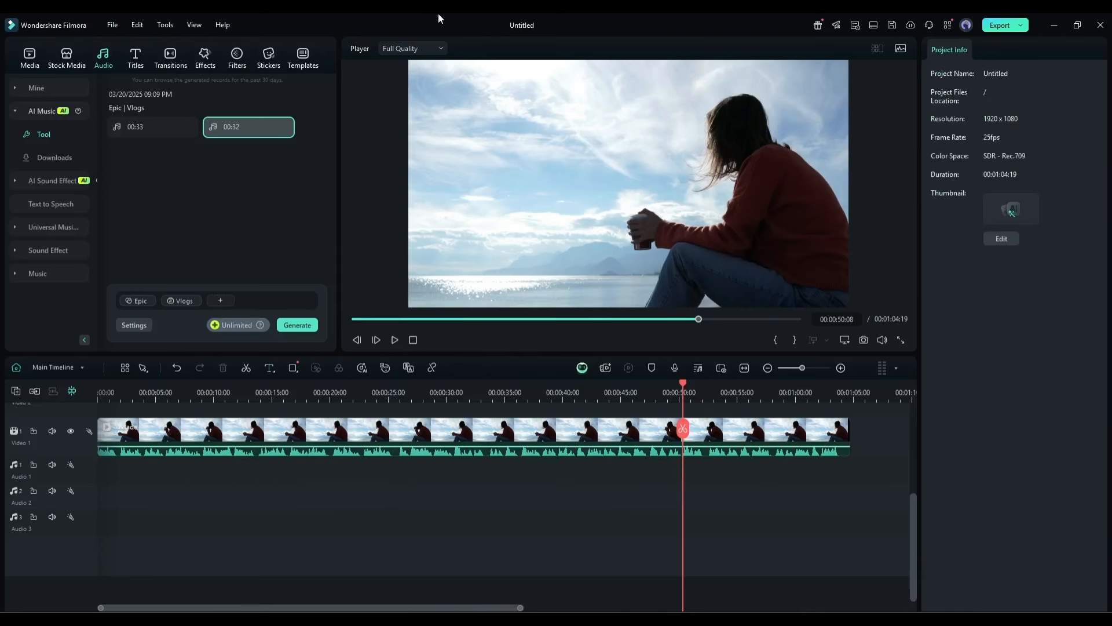
click(349, 445)
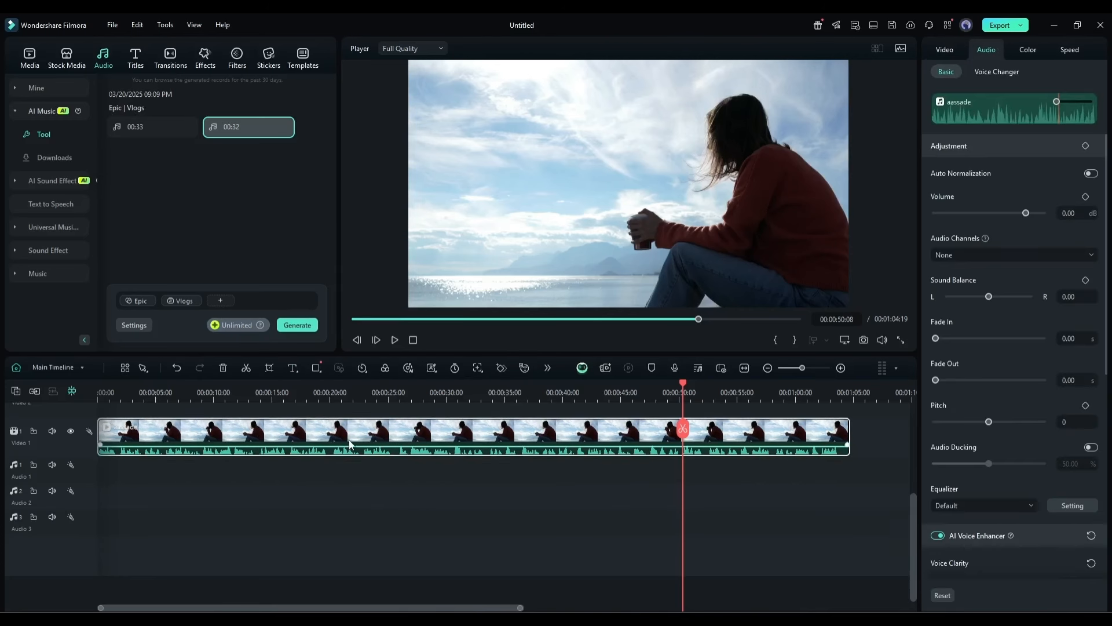
Generate background music for the selected video clip with Smart BGM Generation and preview the result up to about 00:00:13:20.
click(411, 367)
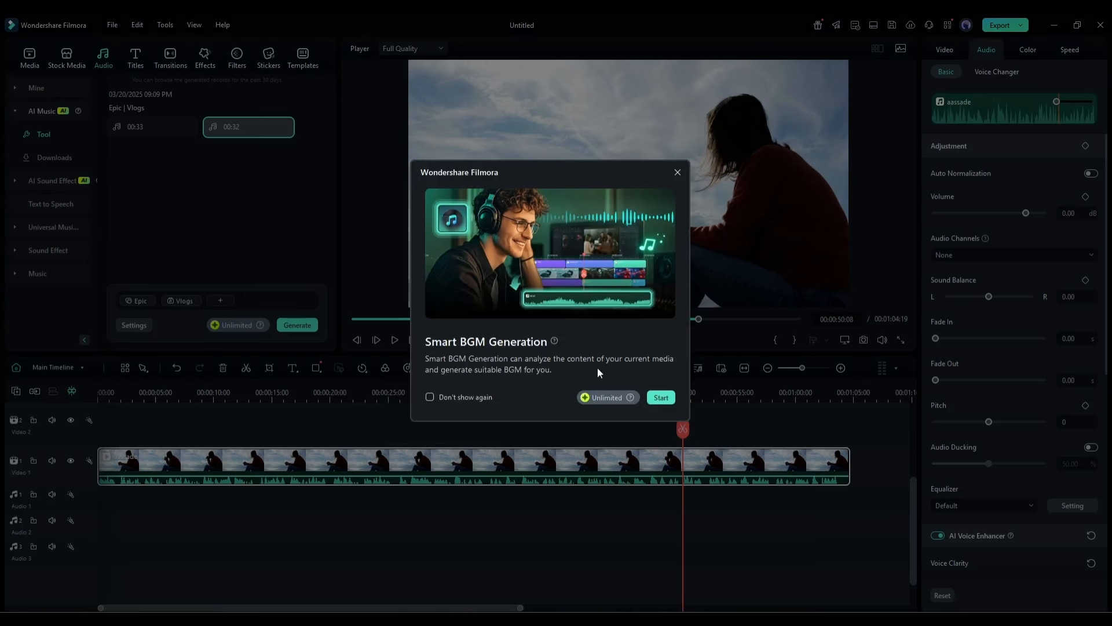
click(661, 398)
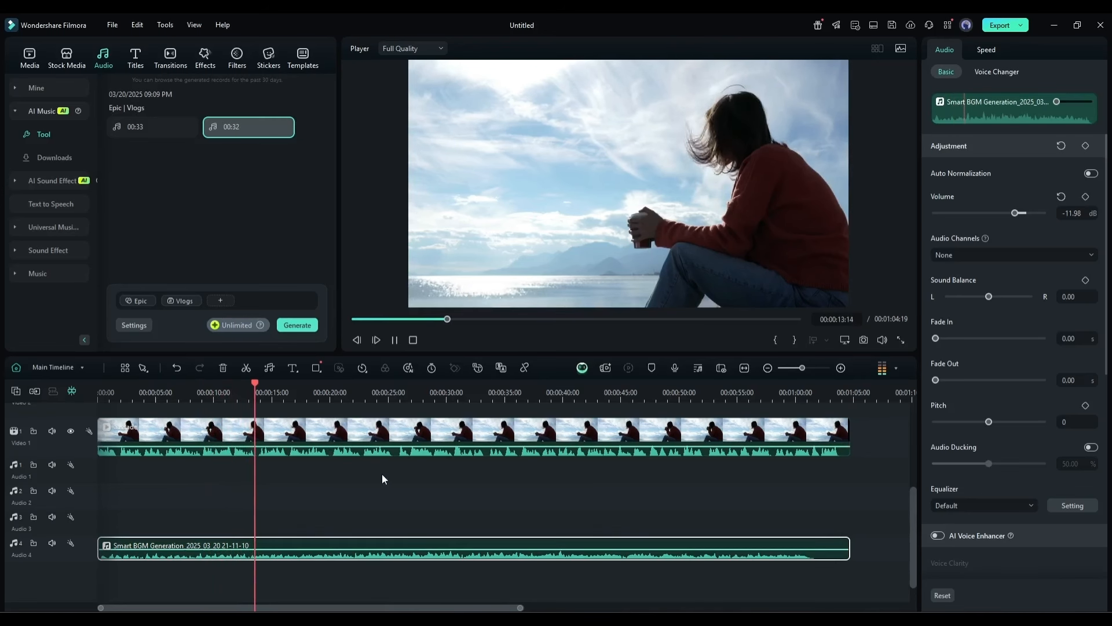
key(space)
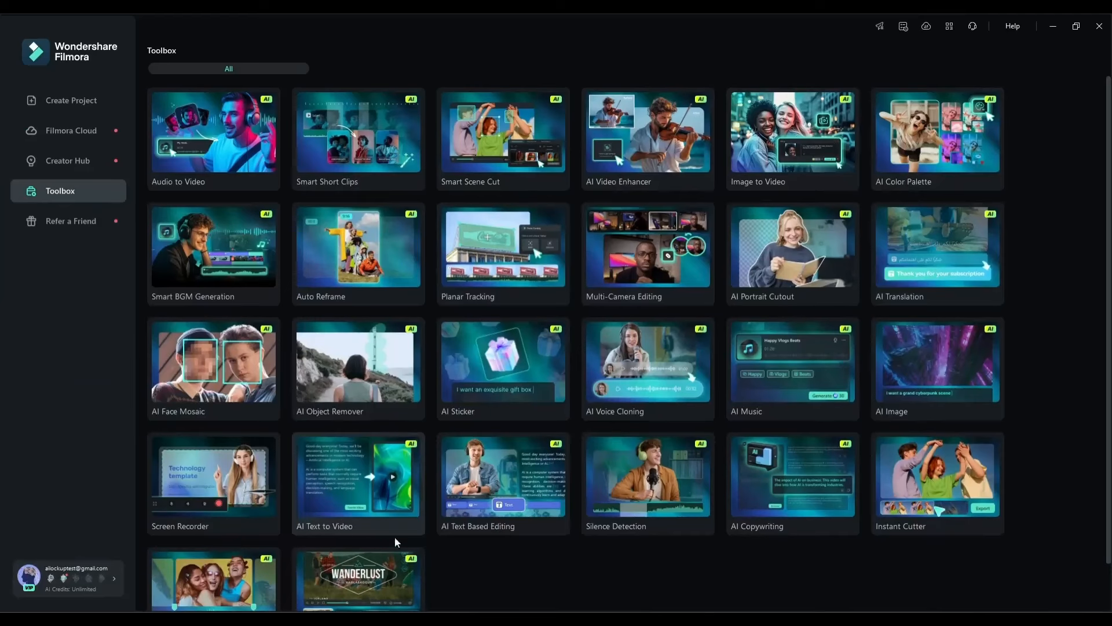
Look through the complete collection of AI tools in the Toolbox and return to the Create Project page.
scroll(482, 566, down, 1)
scroll(526, 569, up, 1)
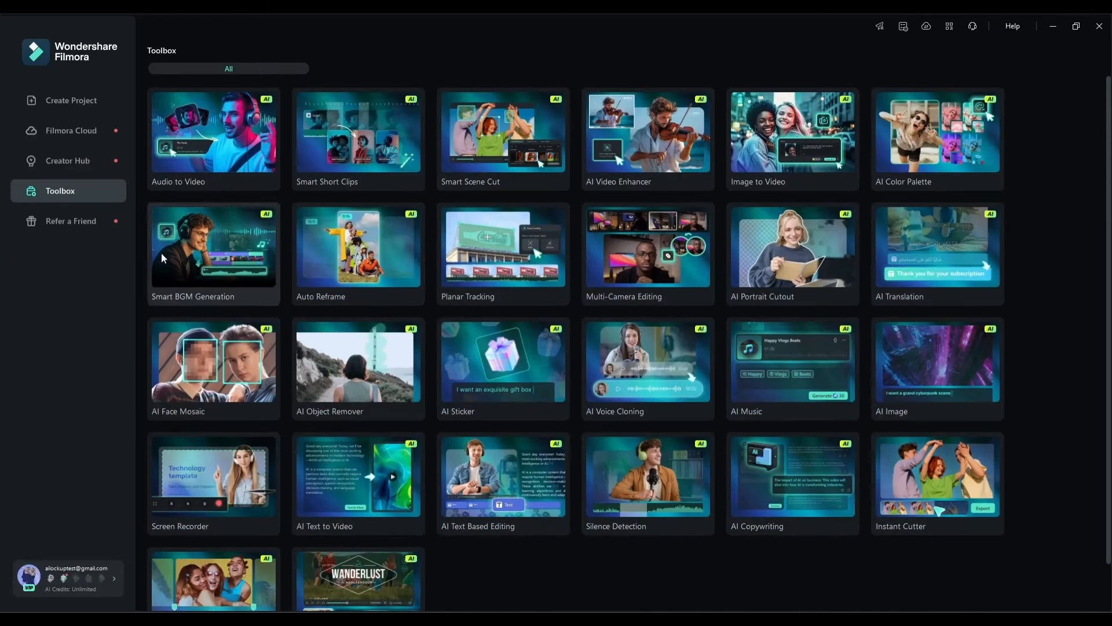
scroll(169, 560, down, 1)
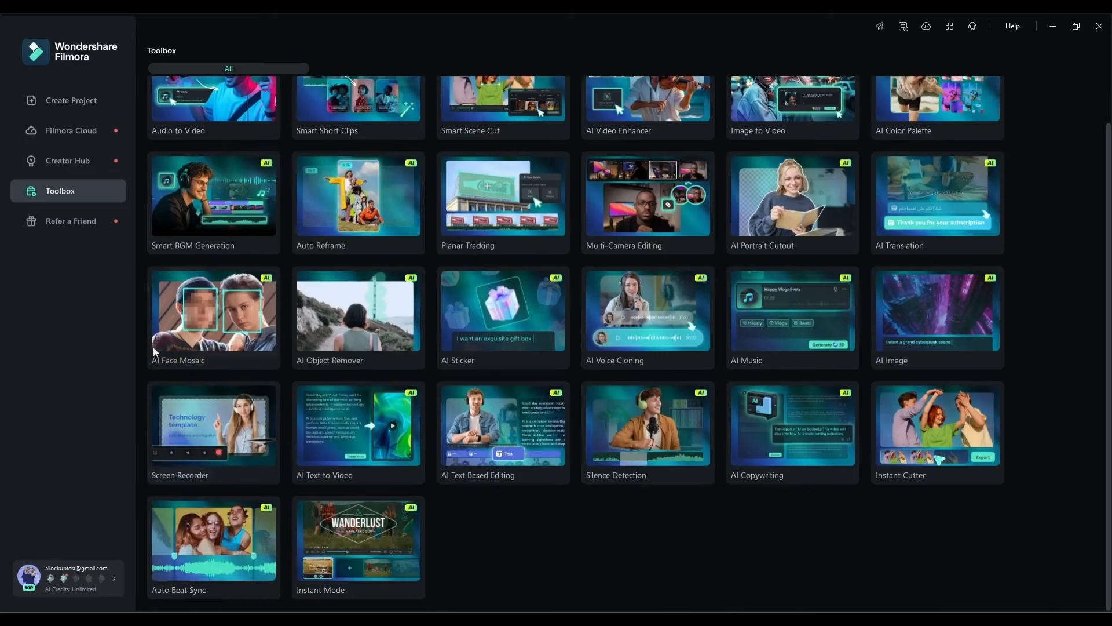
scroll(153, 346, up, 1)
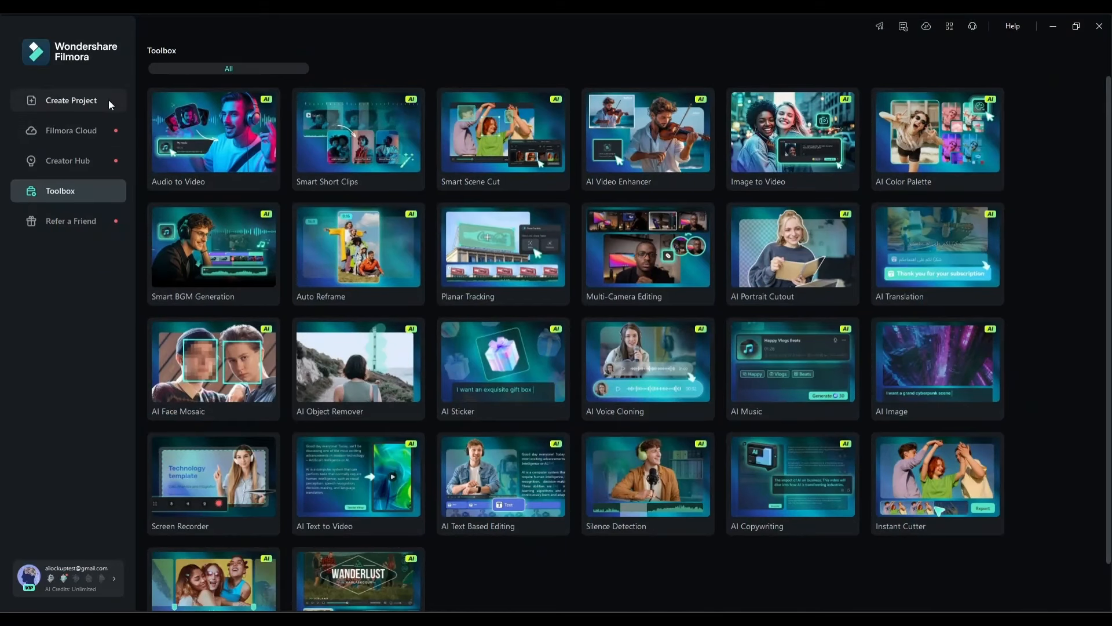
scroll(175, 489, down, 2)
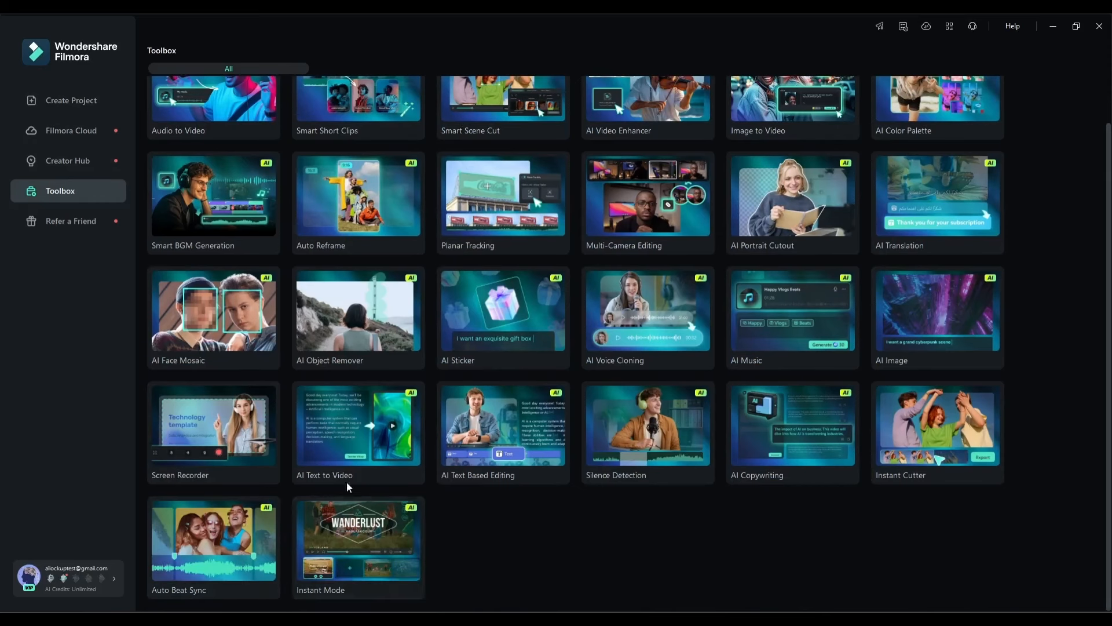
scroll(346, 482, up, 2)
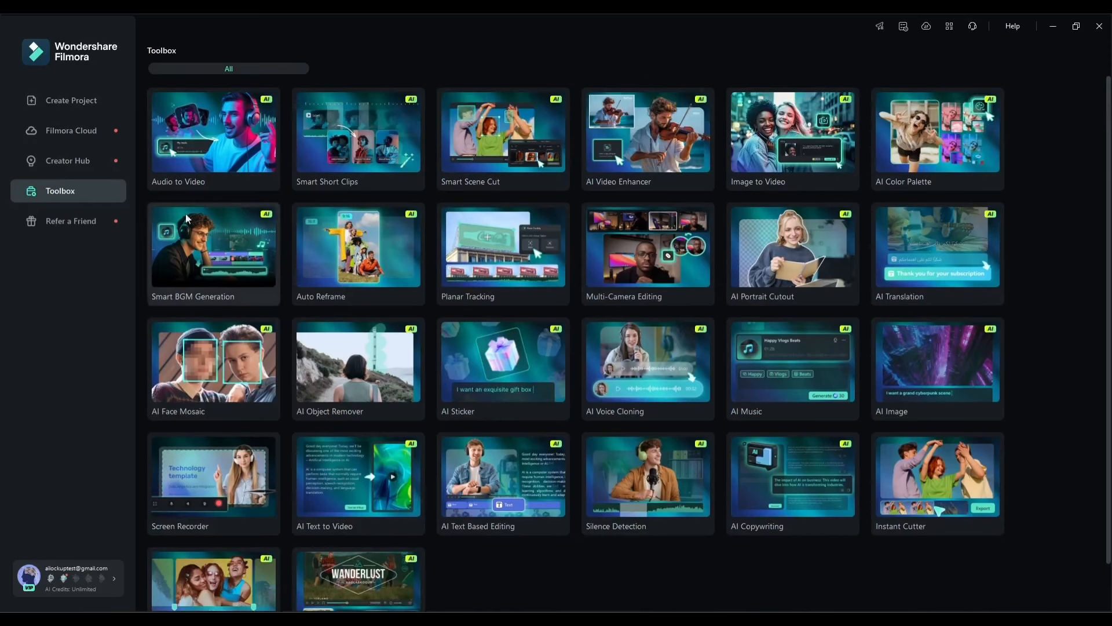
click(89, 102)
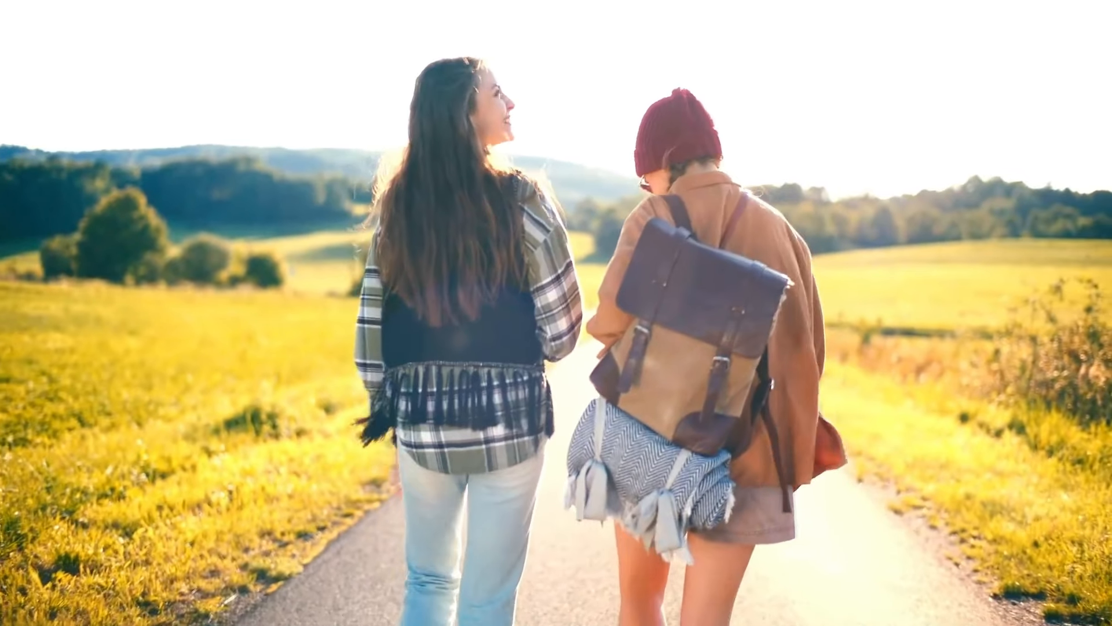